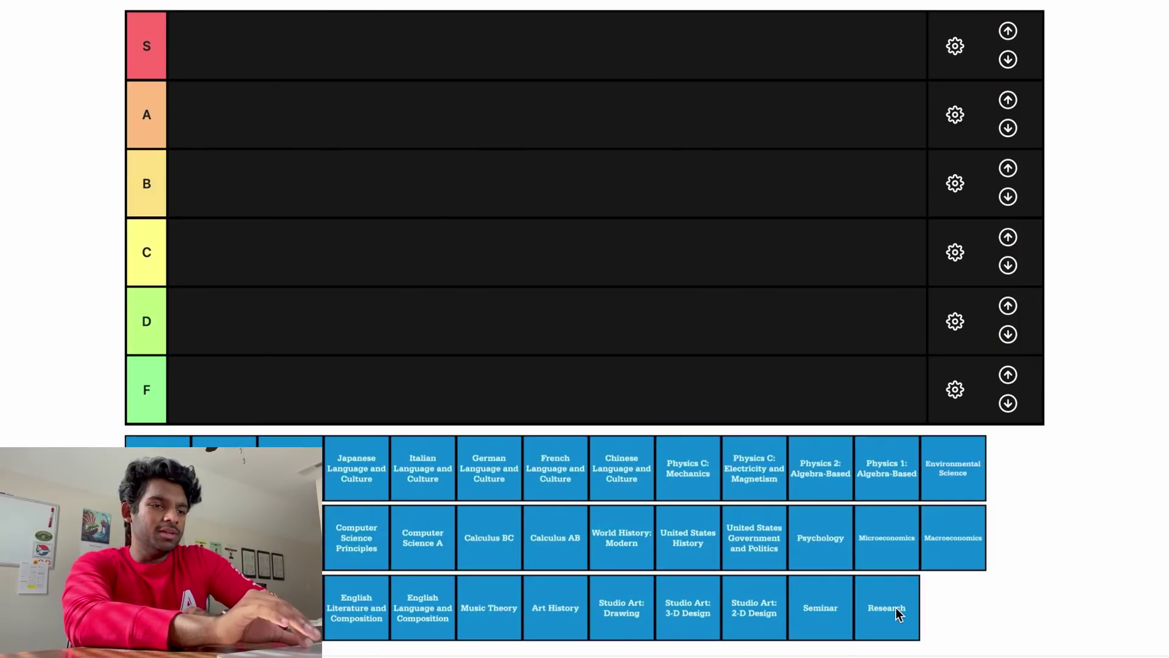
Place Seminar and then Research side by side in tier C.
{"action": "left_click_drag", "start_coordinate": [896, 607], "coordinate": [247, 250]}
{"action": "left_click_drag", "start_coordinate": [850, 619], "coordinate": [157, 263]}
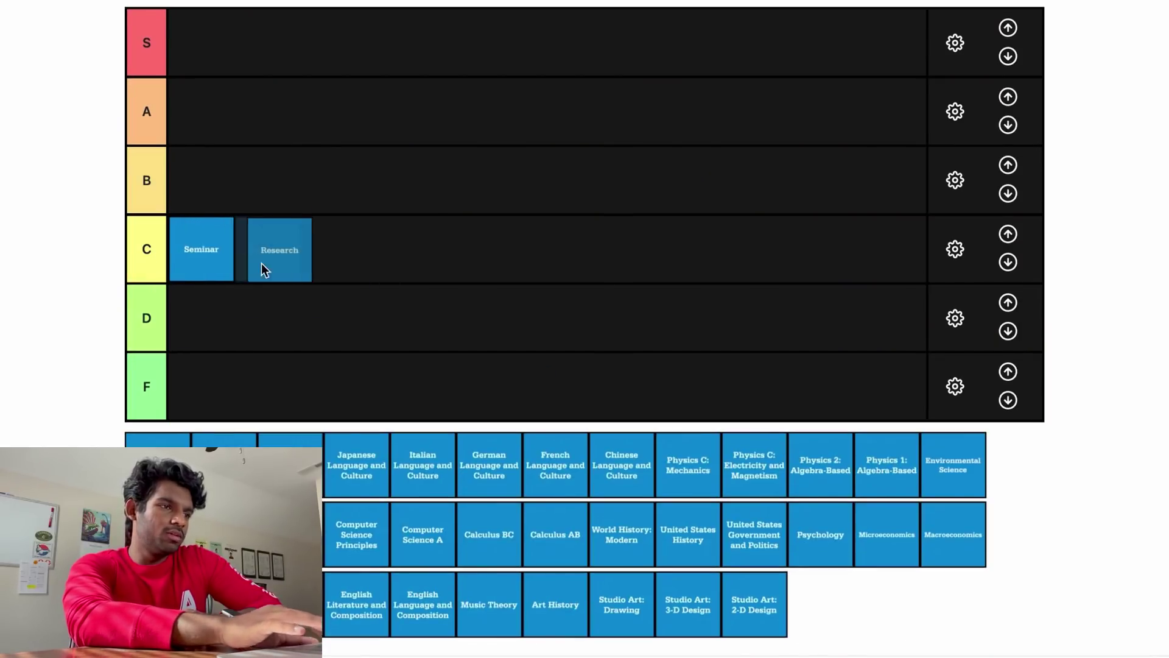
{"action": "left_click_drag", "start_coordinate": [265, 269], "coordinate": [263, 270]}
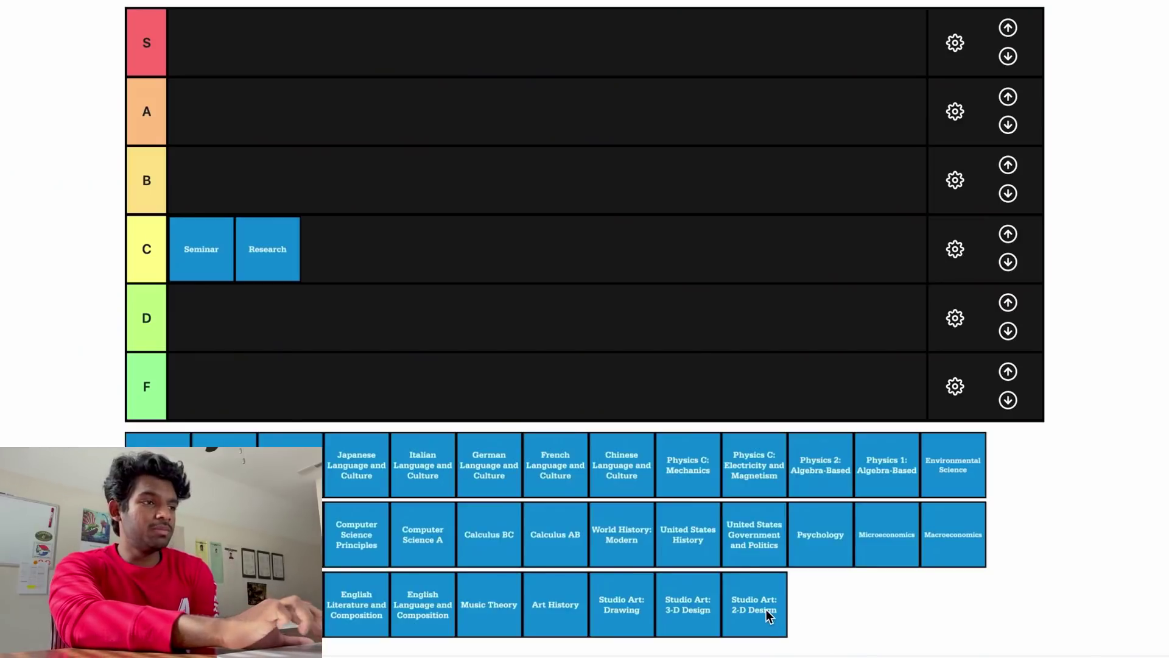
Rank Studio Art: 2-D Design in tier A and Art History in tier B.
{"action": "left_click_drag", "start_coordinate": [762, 609], "coordinate": [256, 140]}
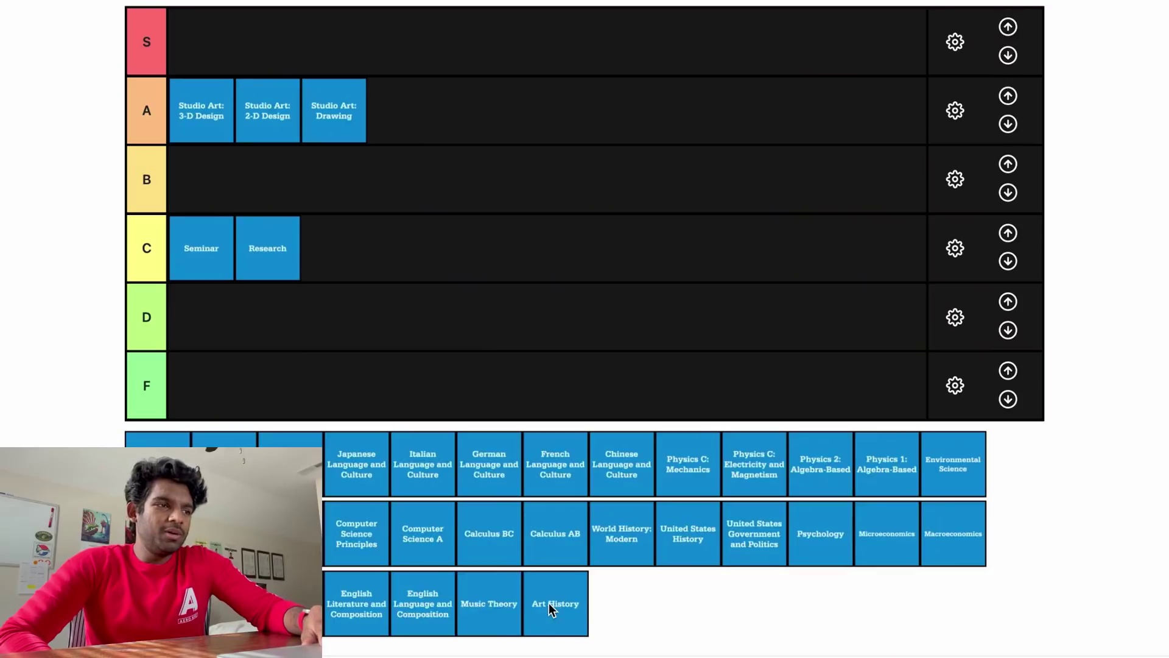
{"action": "left_click_drag", "start_coordinate": [549, 602], "coordinate": [341, 198]}
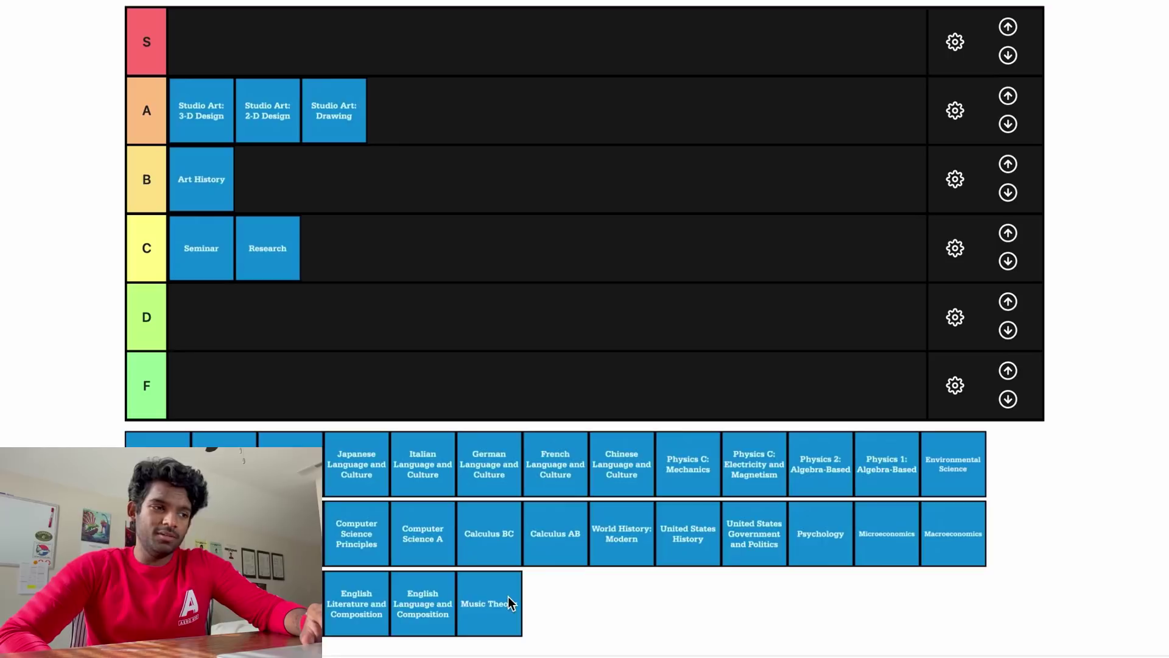
Place Music Theory in C, English Language and Comparative Government in B, and Research and European History in D.
{"action": "left_click_drag", "start_coordinate": [508, 597], "coordinate": [203, 241]}
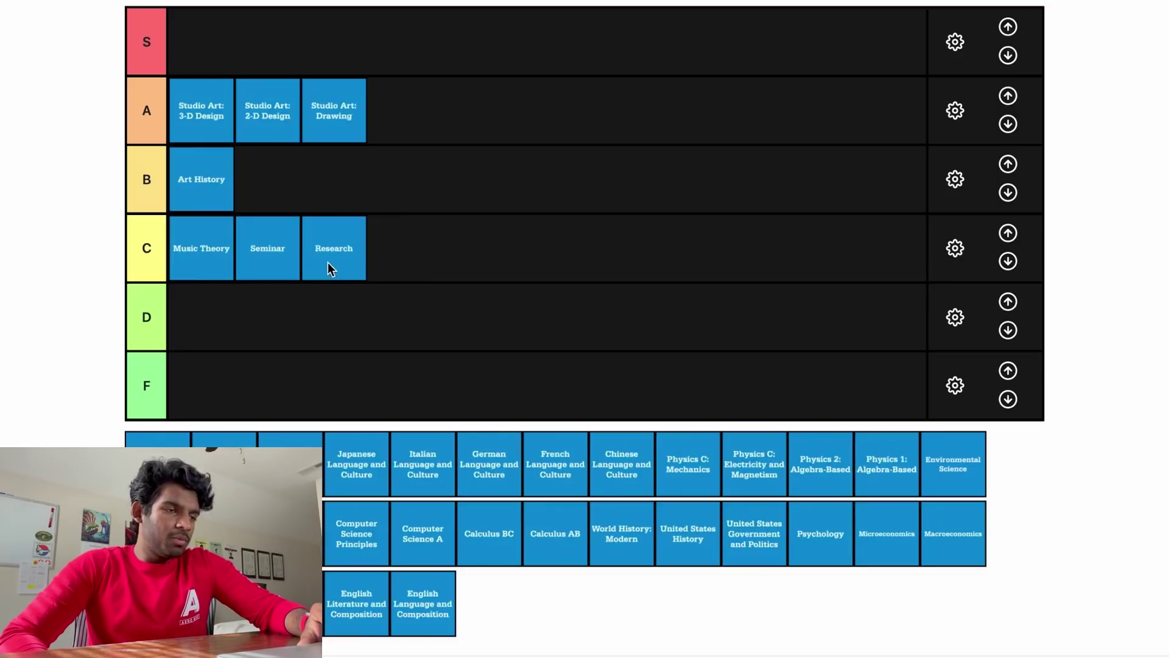
{"action": "left_click_drag", "start_coordinate": [341, 261], "coordinate": [271, 326]}
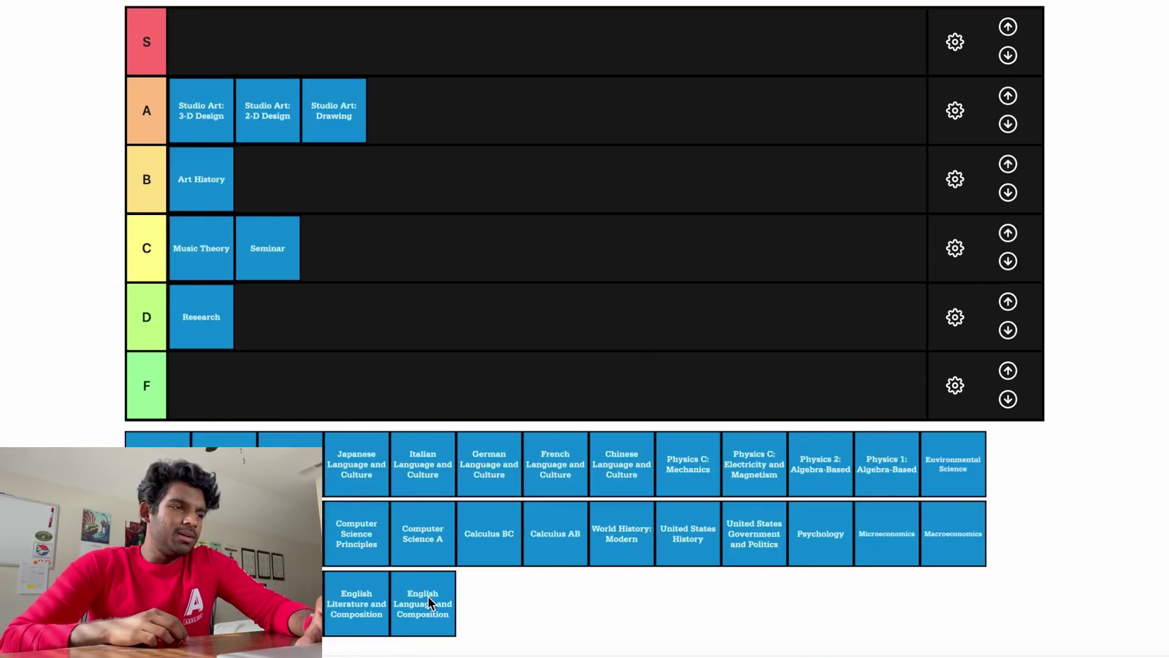
{"action": "left_click_drag", "start_coordinate": [428, 597], "coordinate": [346, 189]}
{"action": "left_click_drag", "start_coordinate": [347, 619], "coordinate": [229, 388]}
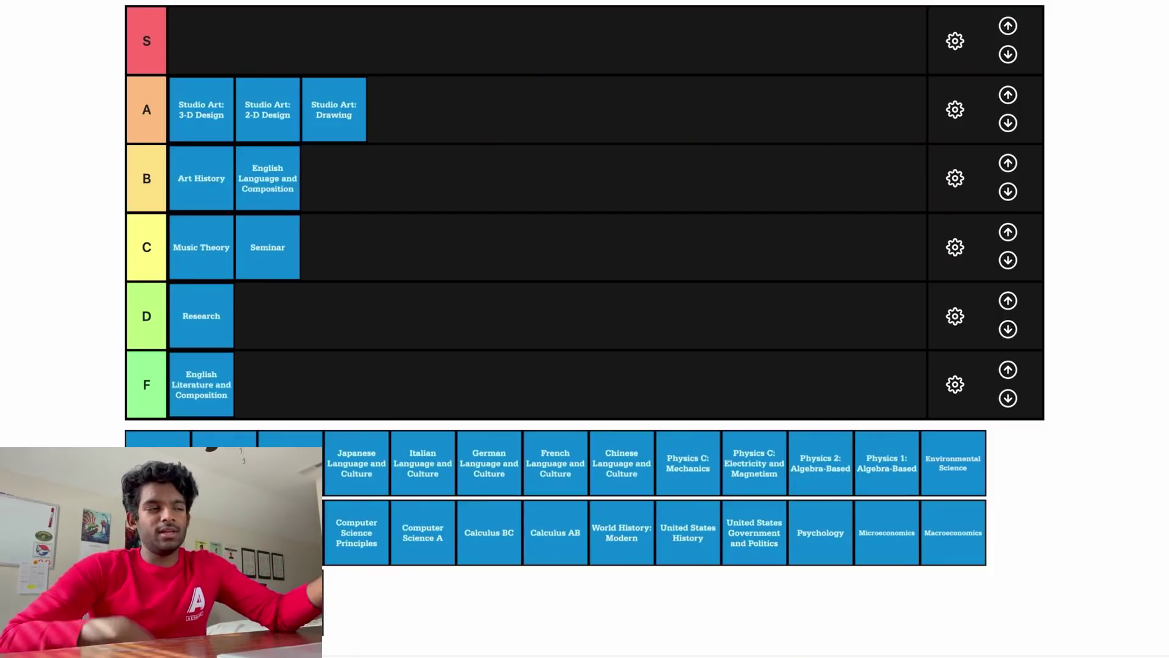
{"action": "left_click_drag", "start_coordinate": [158, 463], "coordinate": [213, 166]}
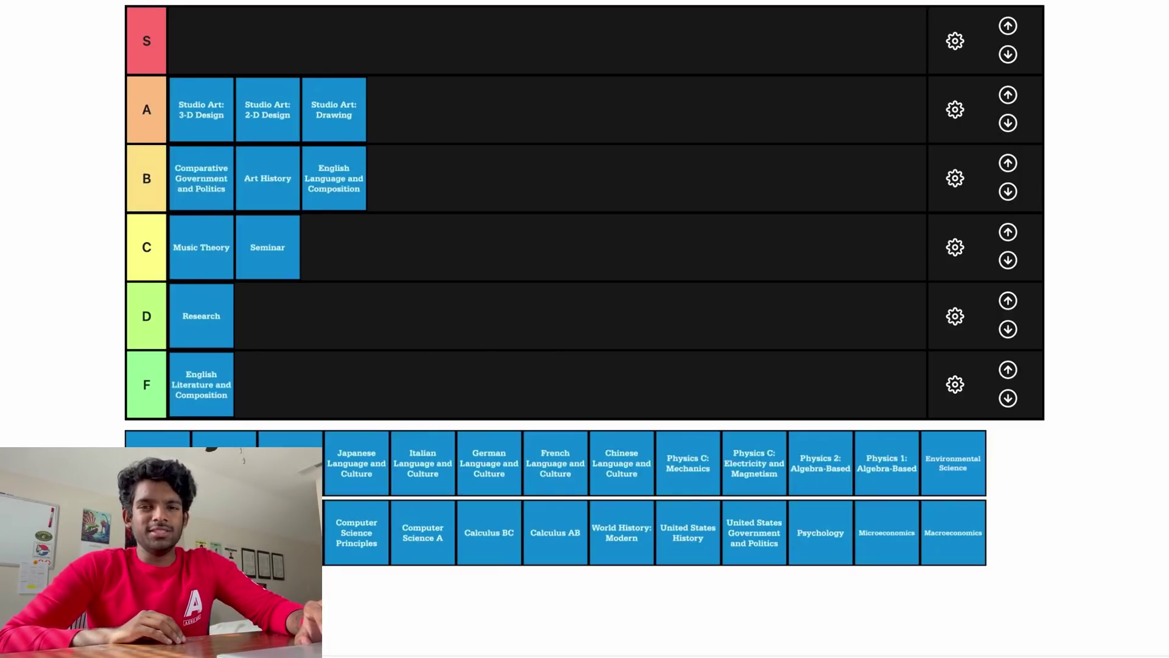
{"action": "left_click_drag", "start_coordinate": [158, 468], "coordinate": [285, 343]}
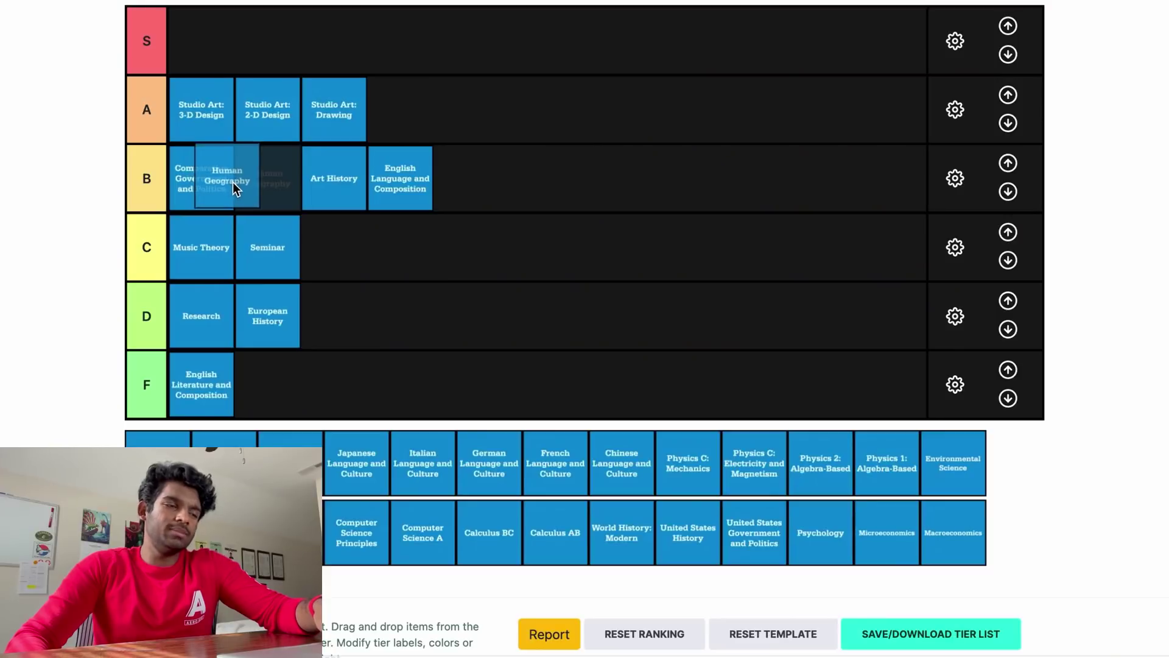
Put Human Geography second in tier B, right after Comparative Government and Politics.
{"action": "left_click_drag", "start_coordinate": [233, 182], "coordinate": [257, 209]}
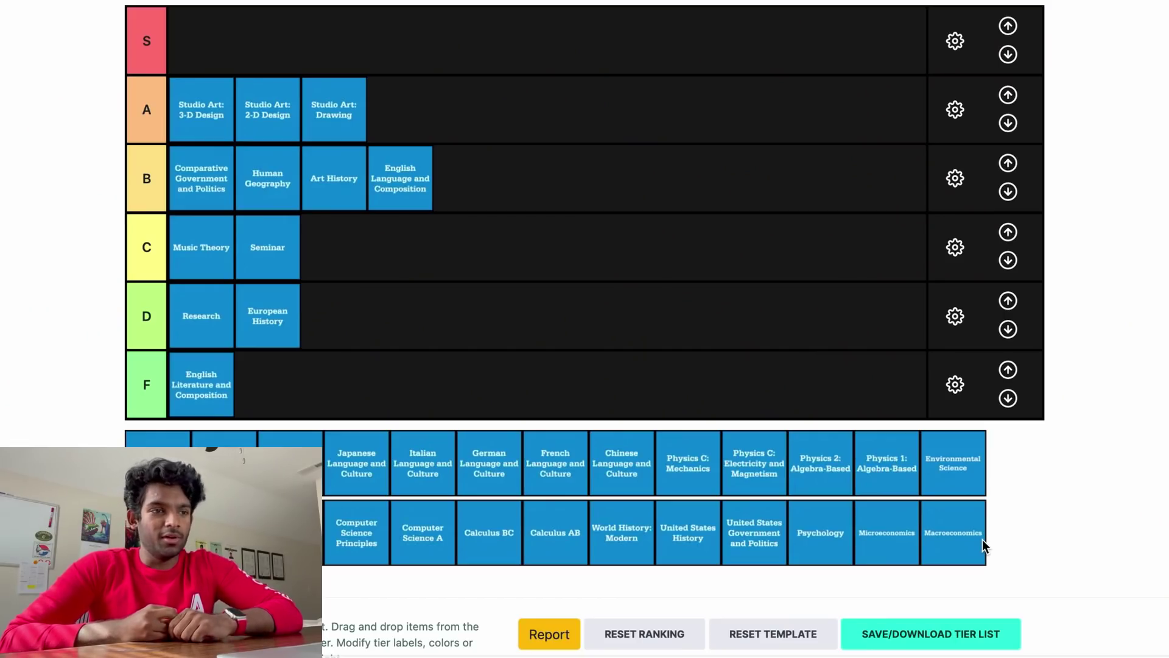
Place Macroeconomics and Microeconomics in the top S tier.
{"action": "left_click_drag", "start_coordinate": [957, 538], "coordinate": [329, 64]}
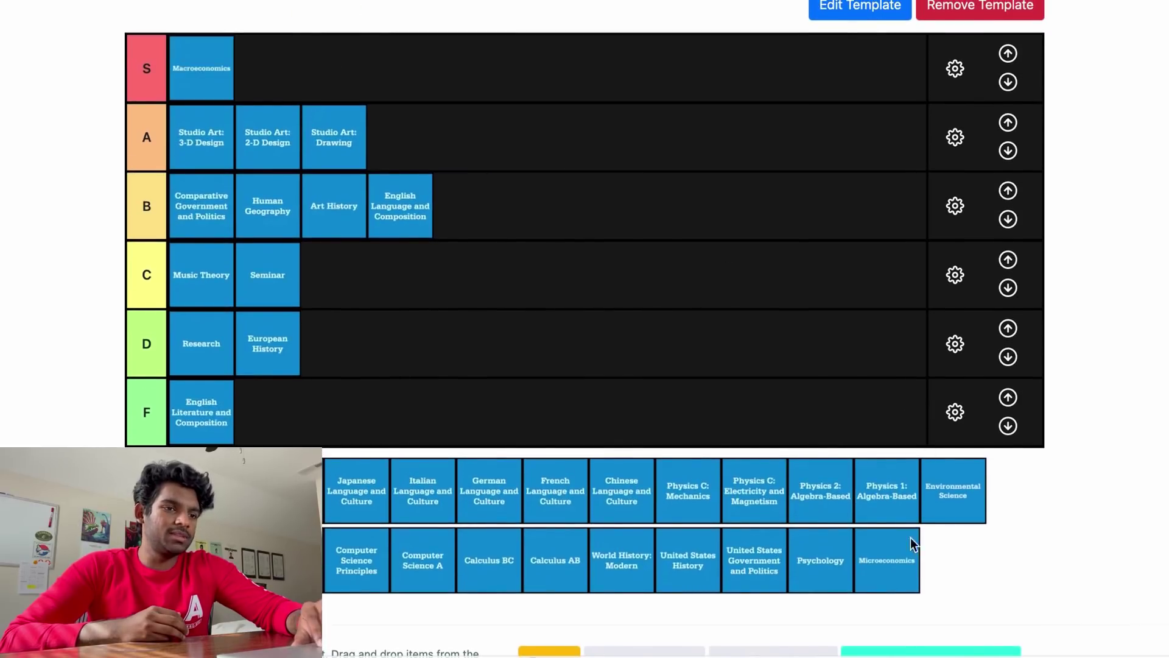
{"action": "left_click_drag", "start_coordinate": [886, 547], "coordinate": [308, 109]}
{"action": "scroll", "coordinate": [1139, 353], "scroll_direction": "down", "scroll_amount": 1}
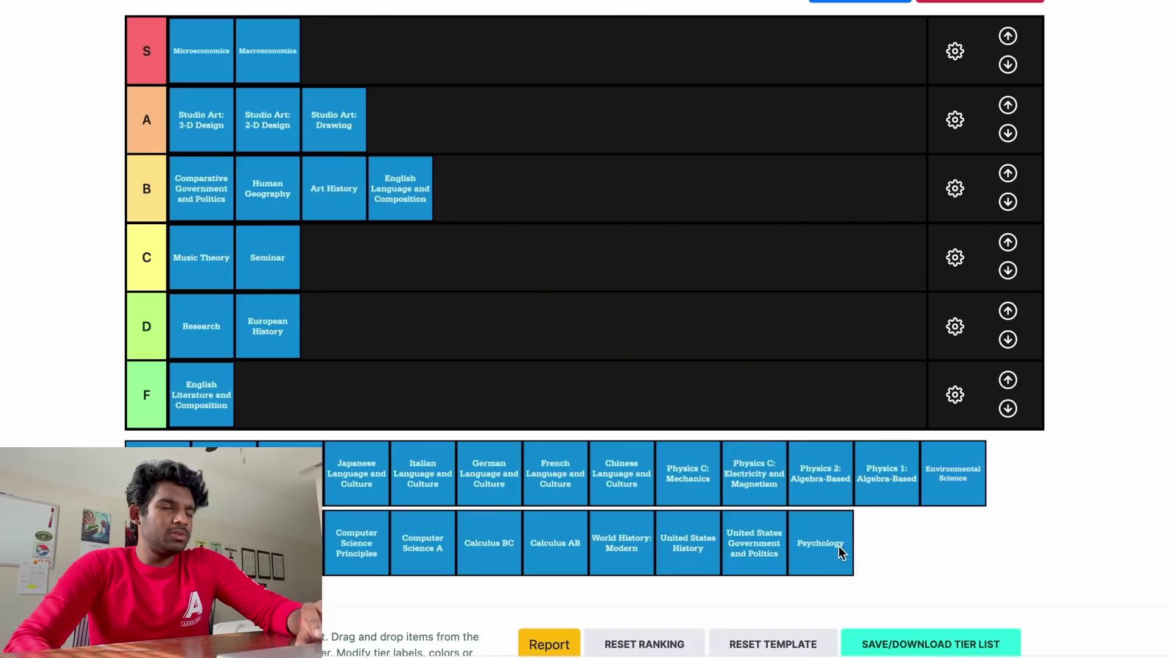
Rank Psychology in A, US Government and Politics first in C, and United States History in D.
{"action": "mouse_move", "coordinate": [821, 542]}
{"action": "left_mouse_down"}
{"action": "mouse_move", "coordinate": [570, 288]}
{"action": "mouse_move", "coordinate": [551, 124]}
{"action": "left_mouse_up"}
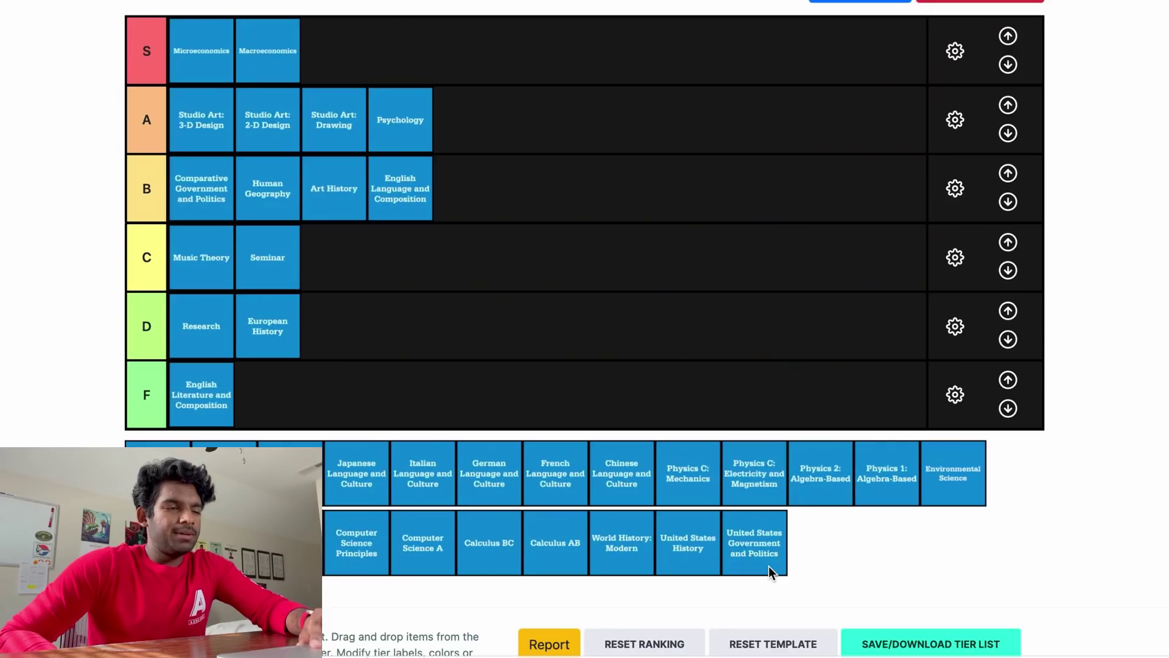
{"action": "left_click_drag", "start_coordinate": [754, 545], "coordinate": [205, 276]}
{"action": "left_click_drag", "start_coordinate": [687, 543], "coordinate": [368, 394]}
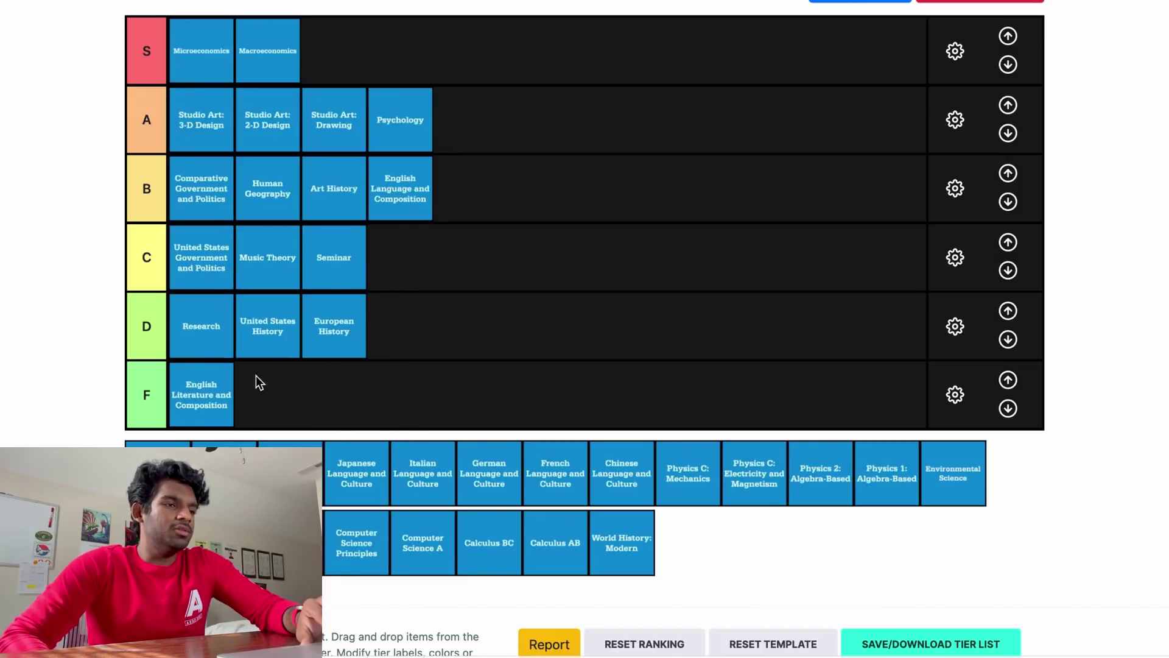
Move United States History from tier D up into tier C, after Seminar.
{"action": "left_click_drag", "start_coordinate": [265, 326], "coordinate": [368, 266]}
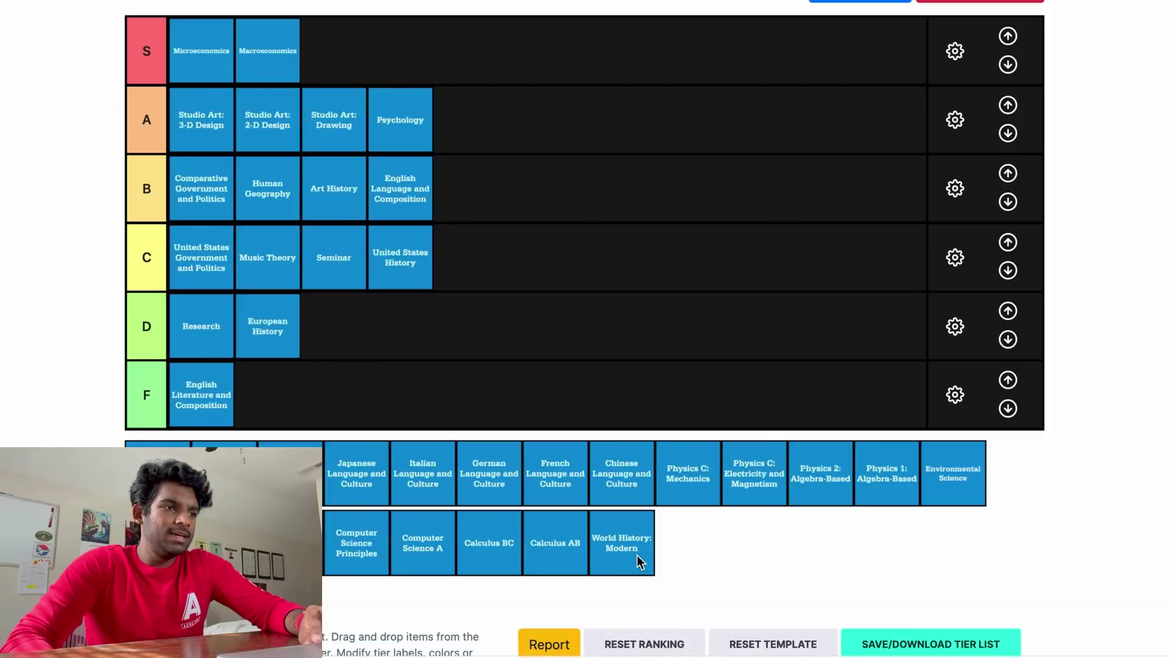
Place World History: Modern fifth in tier B, after English Language and Composition.
{"action": "left_click_drag", "start_coordinate": [636, 555], "coordinate": [482, 193]}
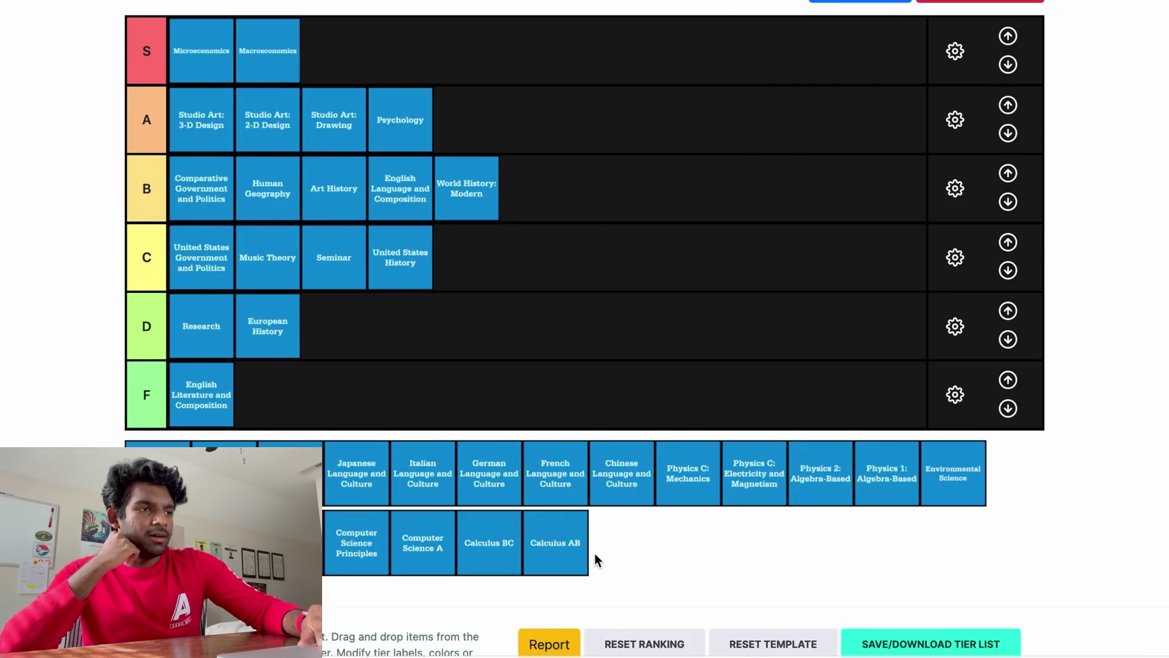
Put Calculus AB in tier A just before Psychology, and Calculus BC third in tier D.
{"action": "left_click_drag", "start_coordinate": [583, 548], "coordinate": [454, 56]}
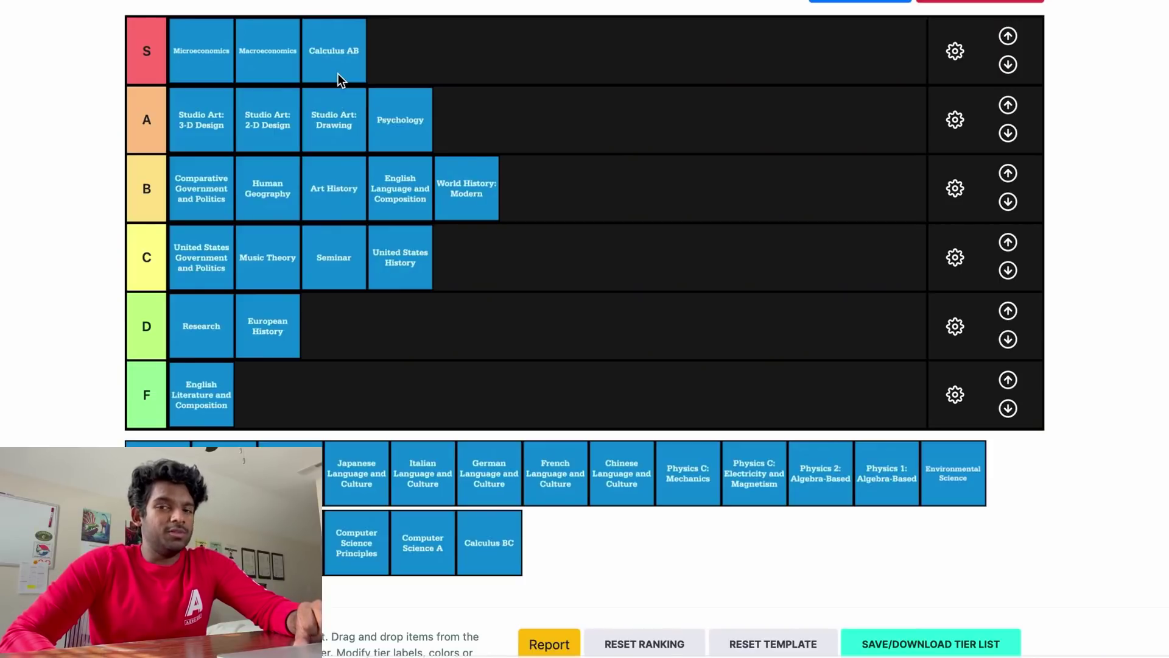
{"action": "left_click_drag", "start_coordinate": [339, 69], "coordinate": [205, 127]}
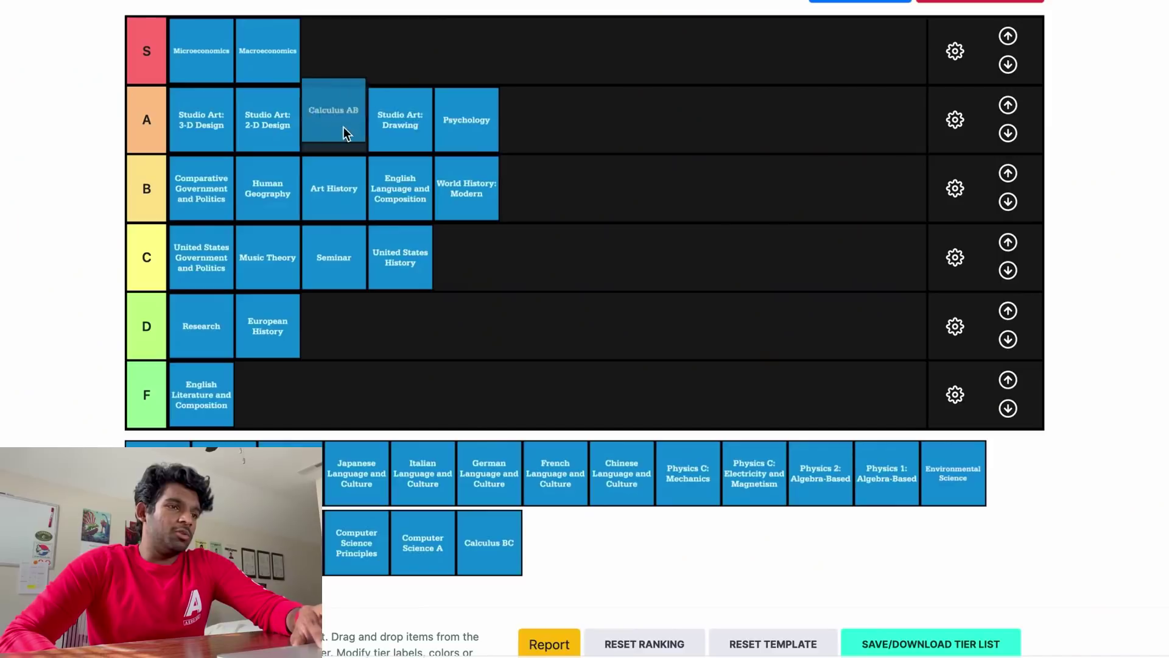
{"action": "left_click_drag", "start_coordinate": [343, 128], "coordinate": [419, 140]}
{"action": "left_click_drag", "start_coordinate": [494, 545], "coordinate": [409, 333]}
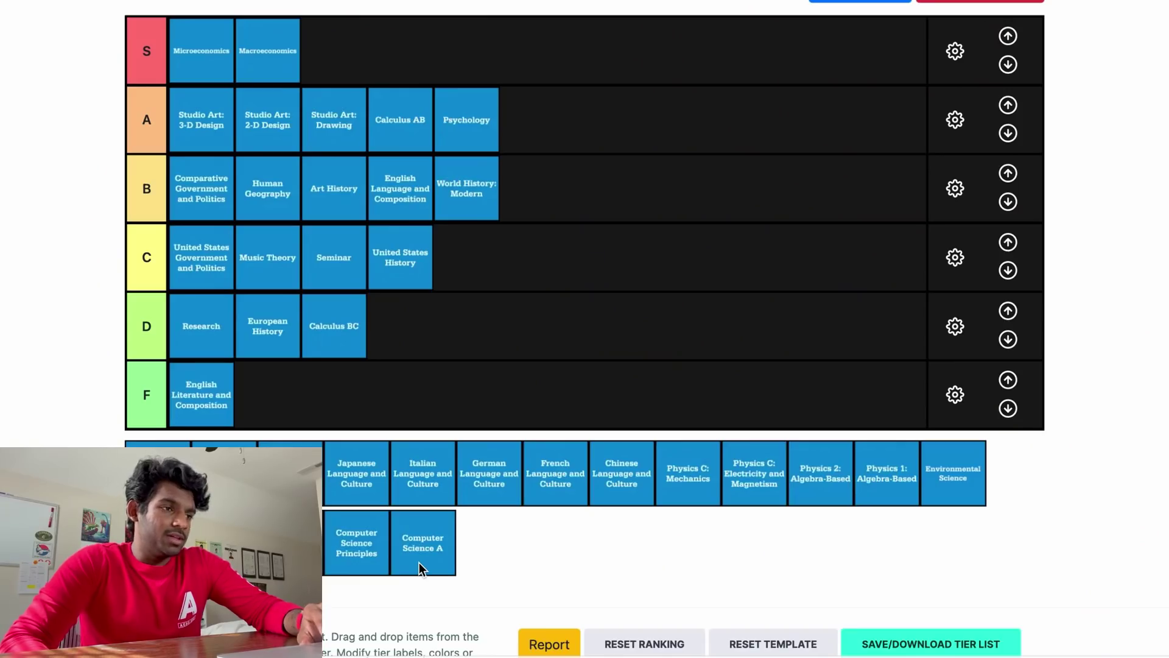
Rank Computer Science A in B, Computer Science Principles in D before Calculus BC, and Statistics in S.
{"action": "left_click_drag", "start_coordinate": [419, 561], "coordinate": [542, 205]}
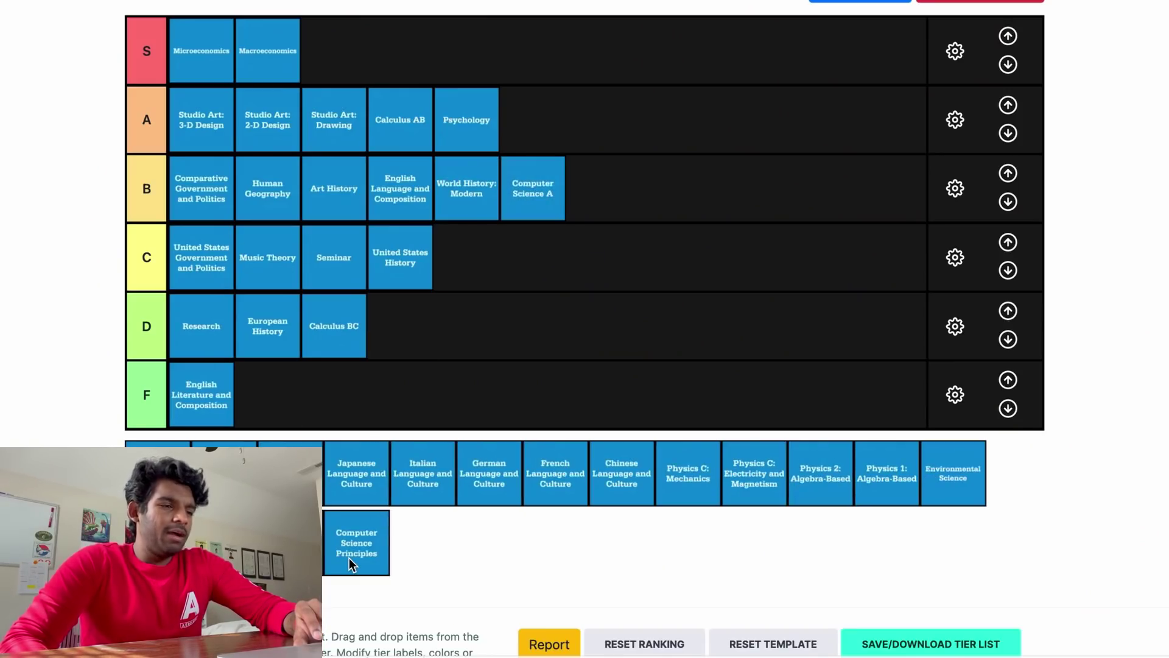
{"action": "left_click_drag", "start_coordinate": [350, 559], "coordinate": [336, 329]}
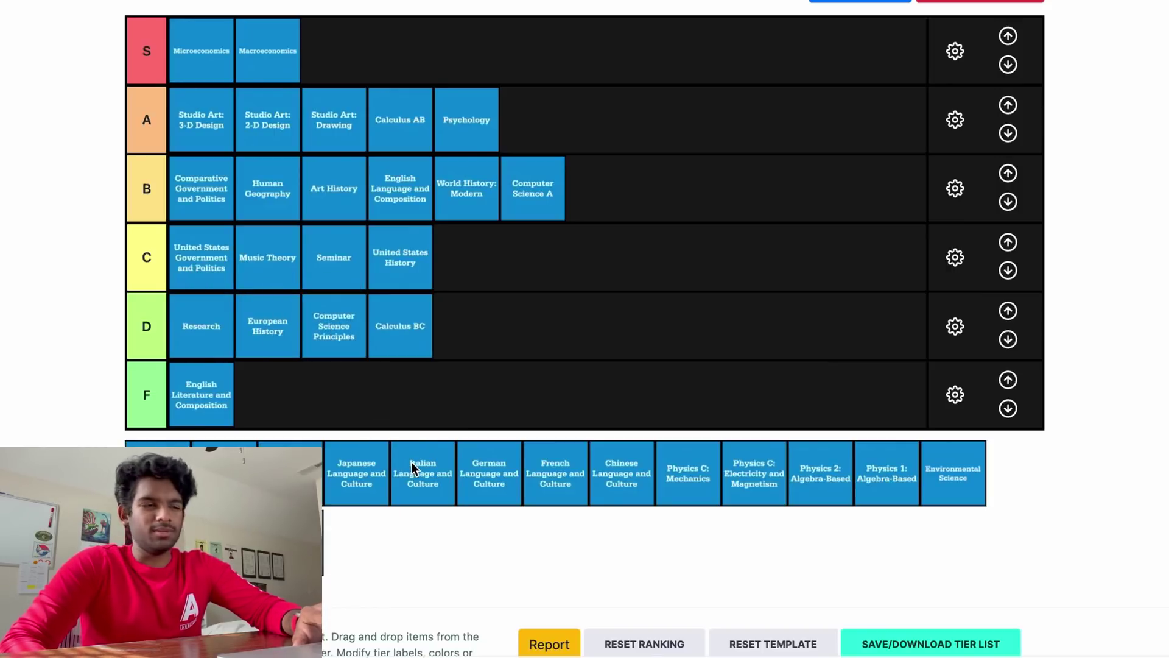
{"action": "left_click_drag", "start_coordinate": [285, 475], "coordinate": [352, 66]}
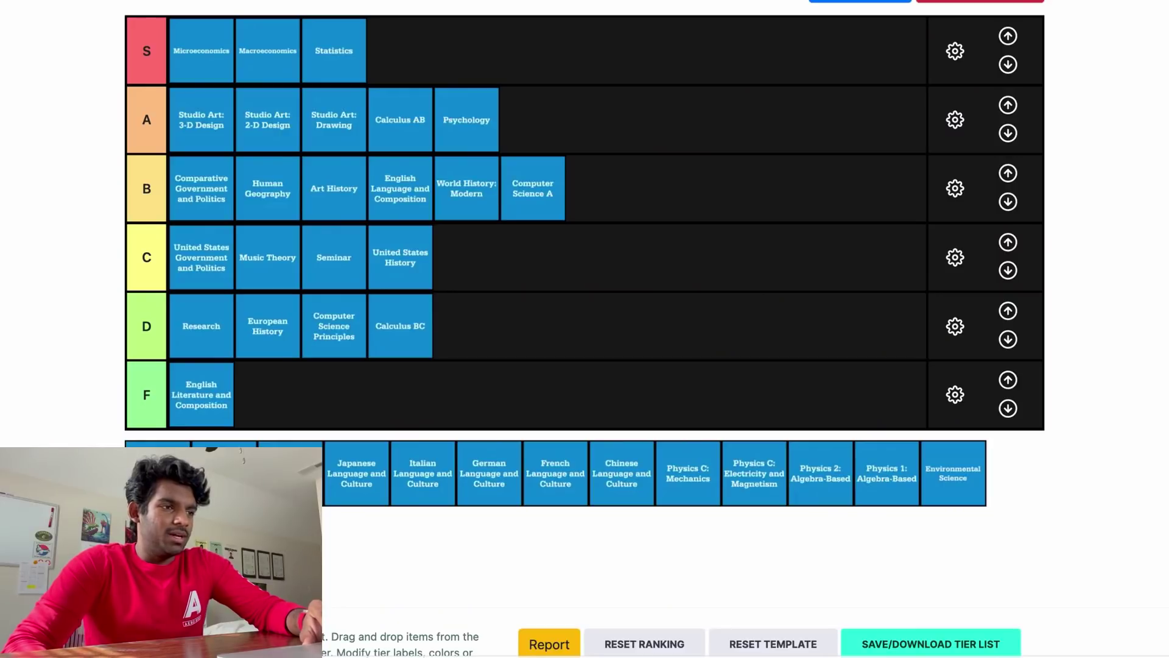
Move the Biology tile from the pool to lead tier C, ahead of United States Government and Politics.
{"action": "left_click_drag", "start_coordinate": [159, 473], "coordinate": [194, 251]}
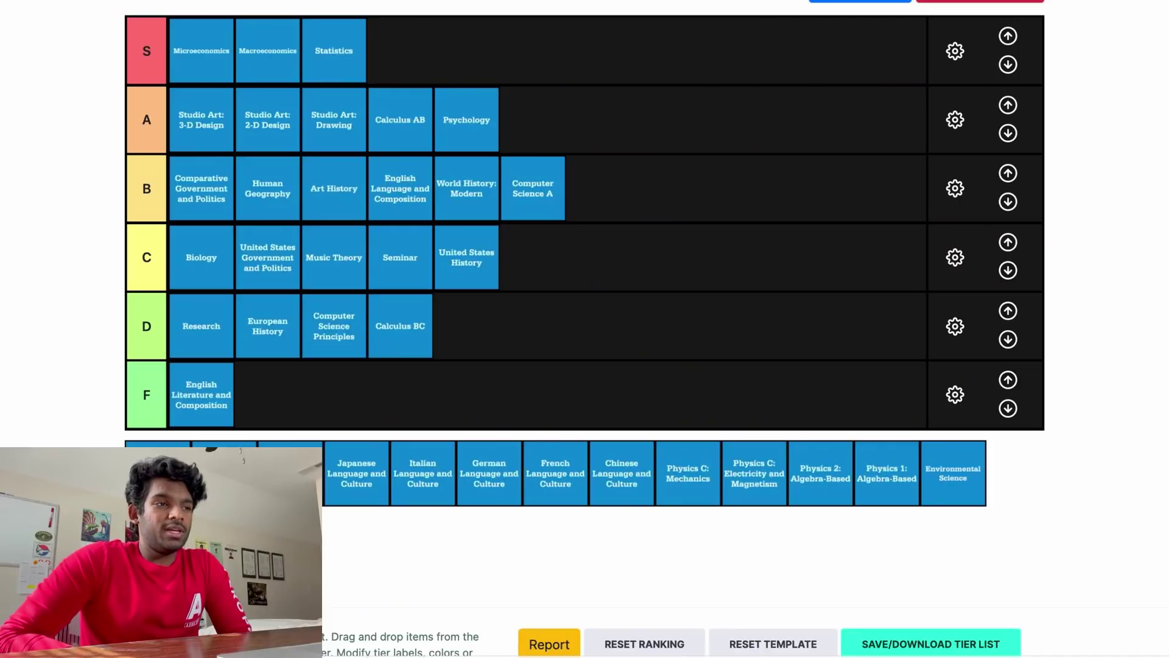
Place Chemistry from the pool last in tier B, right after Computer Science A.
{"action": "left_click_drag", "start_coordinate": [157, 537], "coordinate": [612, 186]}
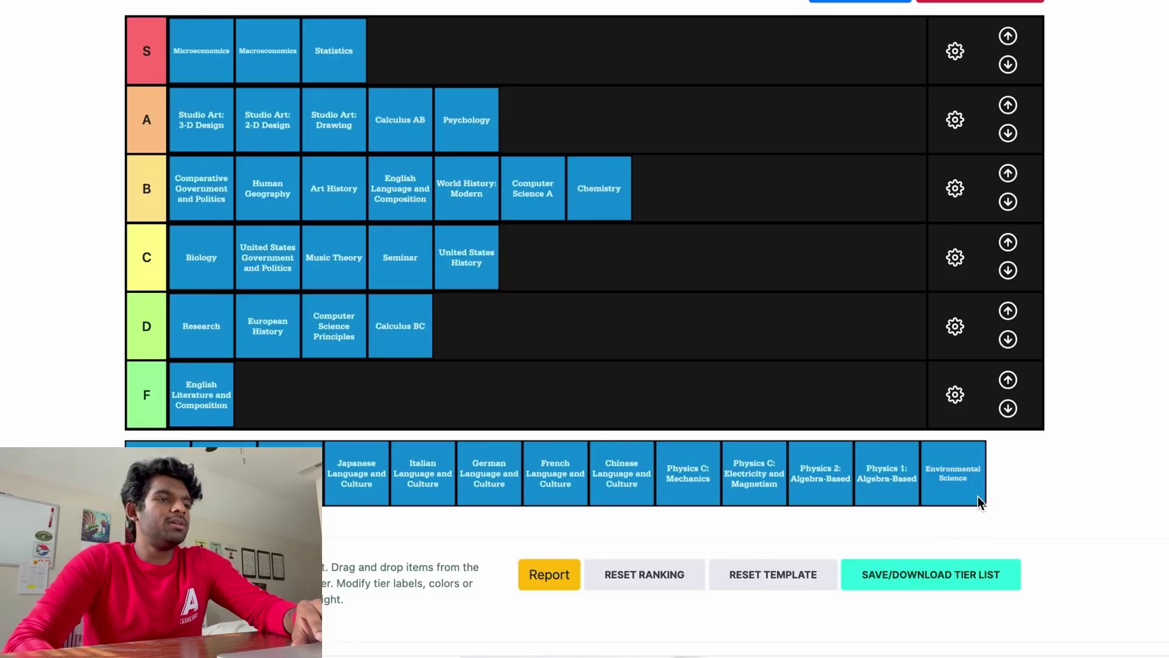
Lead tier B with Environmental Science; put Physics C: Mechanics and Electricity and Magnetism in tier A before Psychology.
{"action": "left_click_drag", "start_coordinate": [977, 496], "coordinate": [195, 213]}
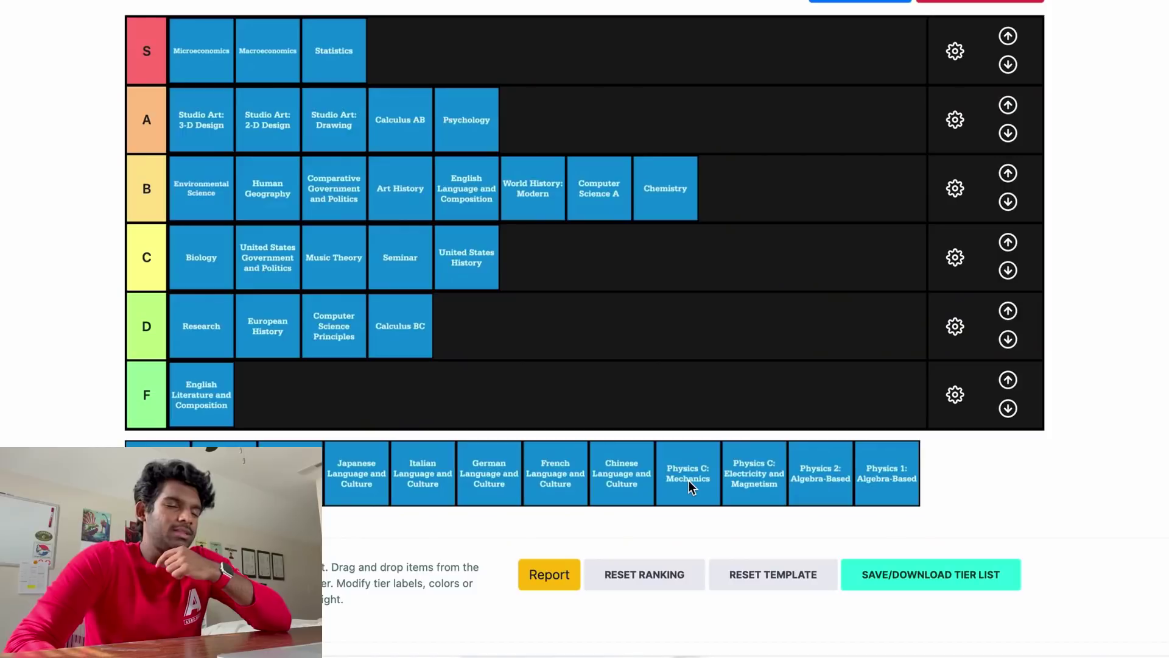
{"action": "left_click_drag", "start_coordinate": [688, 480], "coordinate": [439, 131]}
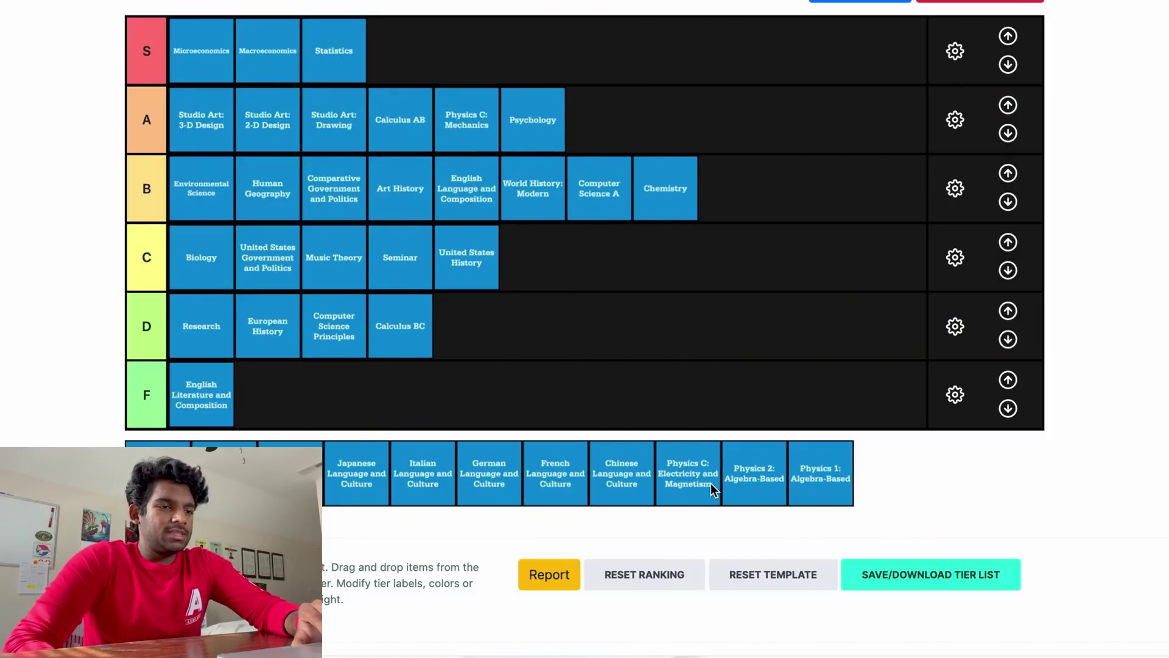
{"action": "left_click_drag", "start_coordinate": [687, 448], "coordinate": [497, 127]}
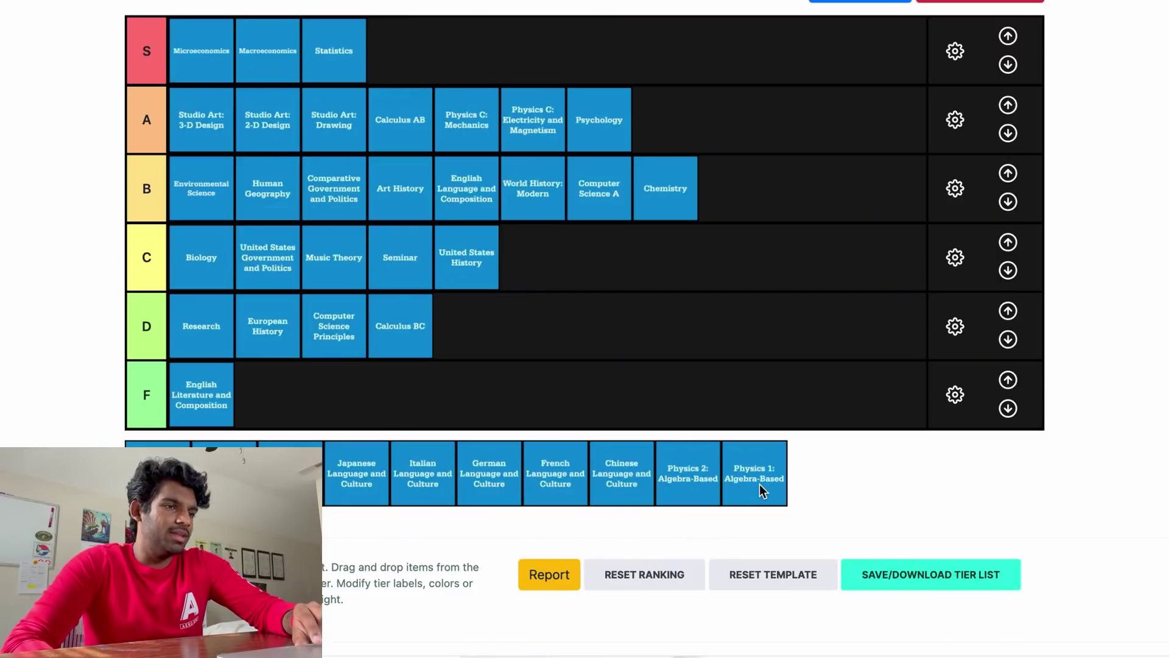
Place Physics 1 and Physics 2: Algebra-Based together in tier C after United States Government and Politics.
{"action": "left_click_drag", "start_coordinate": [758, 485], "coordinate": [321, 261]}
{"action": "left_click_drag", "start_coordinate": [664, 447], "coordinate": [399, 264]}
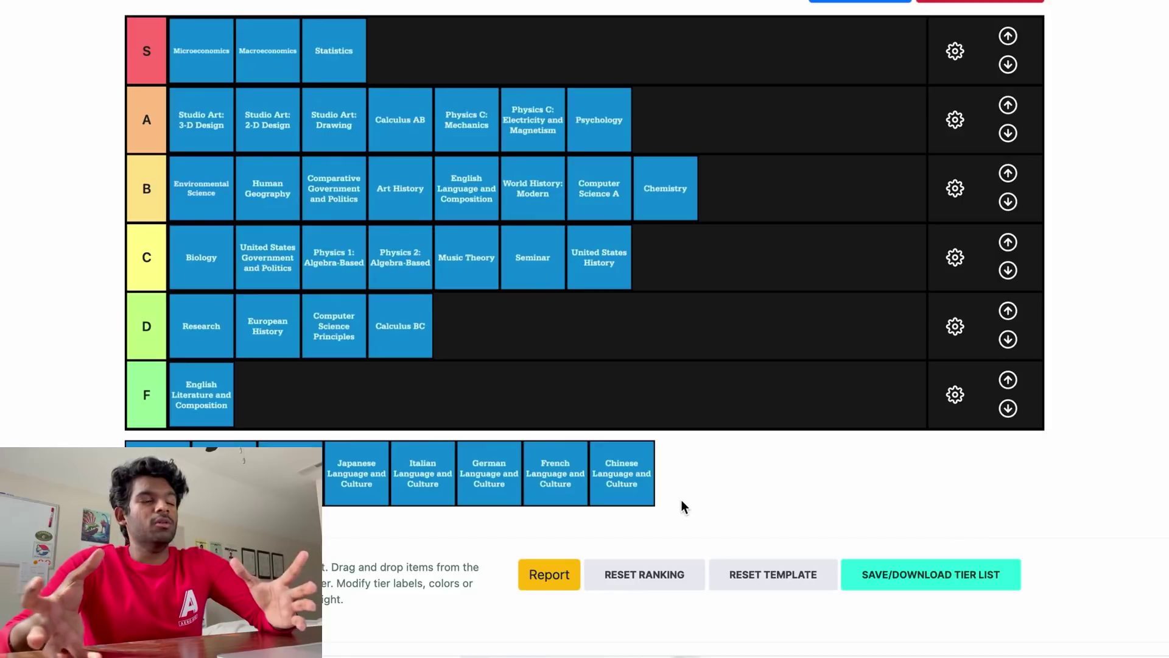